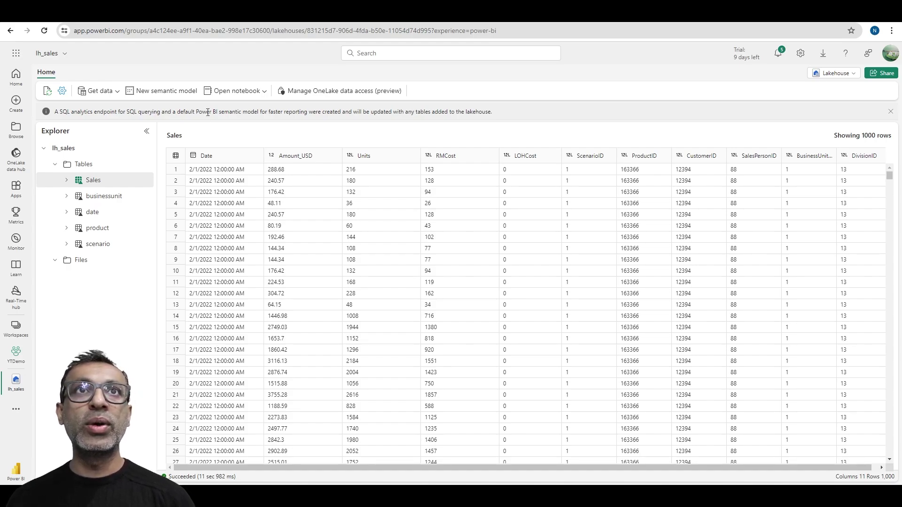
# - Start a new semantic model built from the lakehouse tables
pyautogui.click(163, 96)
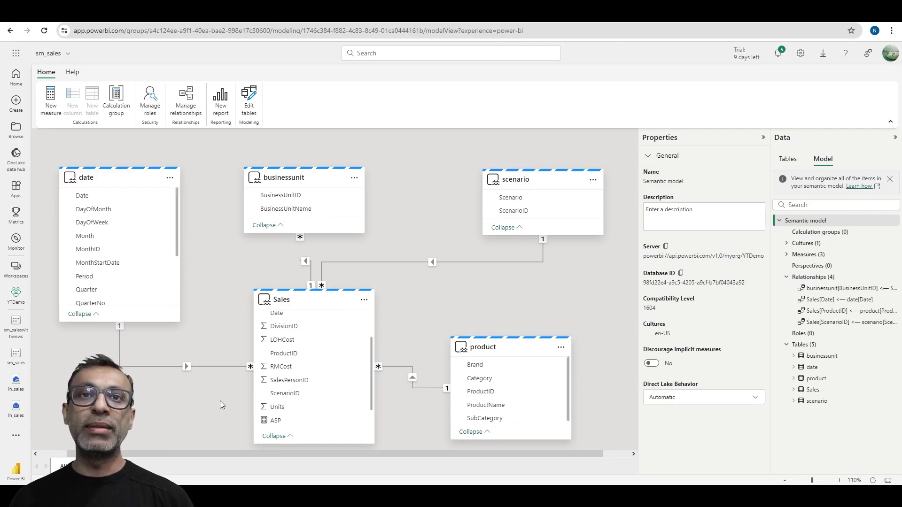
pyautogui.moveTo(67, 183)
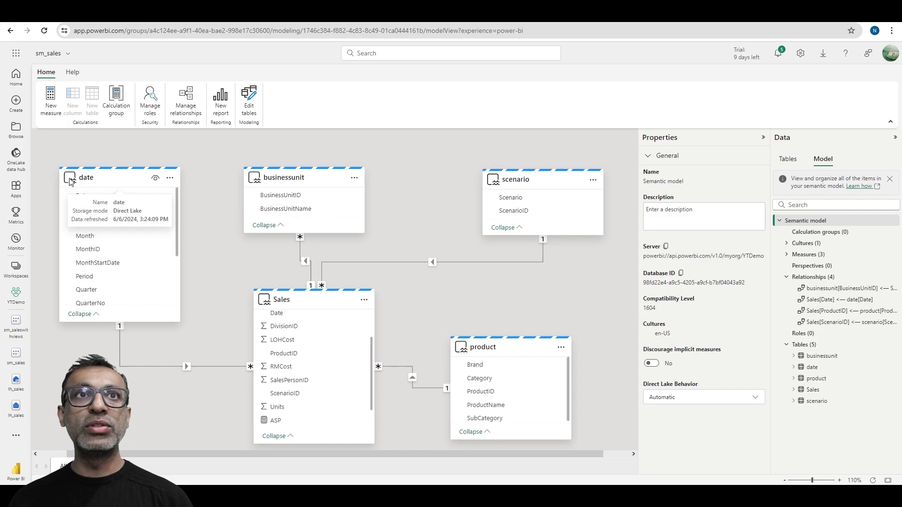
pyautogui.moveTo(254, 181)
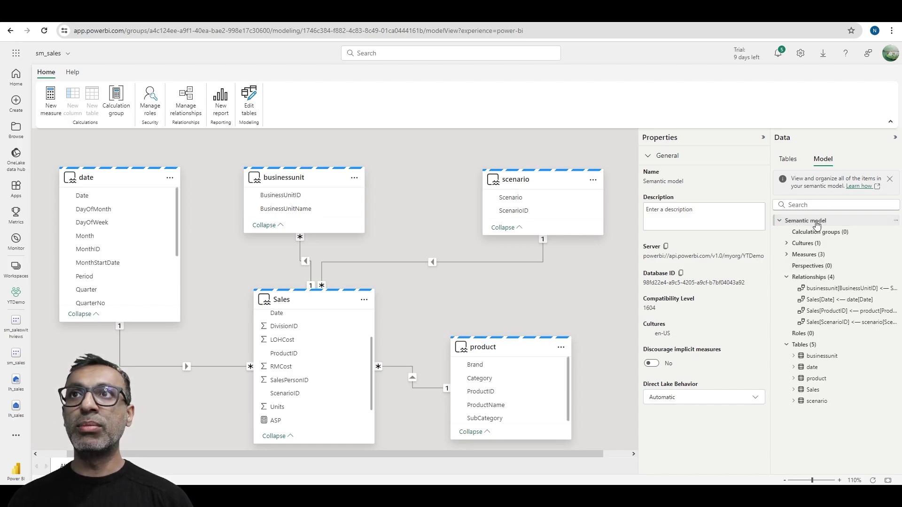
# - Review the Direct Lake behavior options and leave the model on Automatic
pyautogui.click(727, 399)
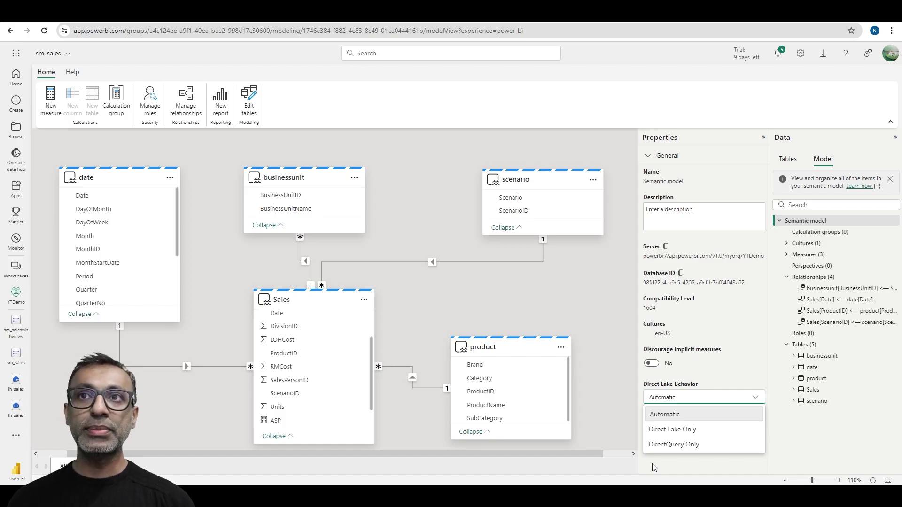
pyautogui.click(755, 398)
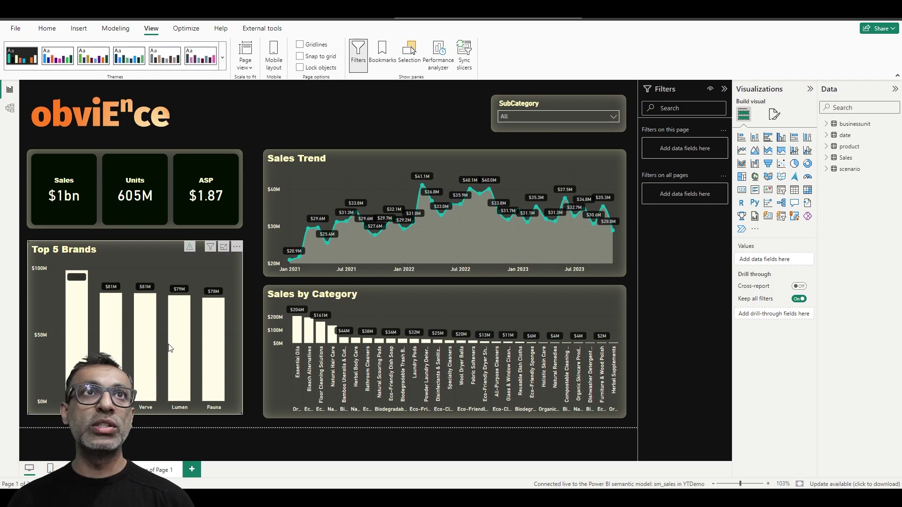
pyautogui.click(10, 109)
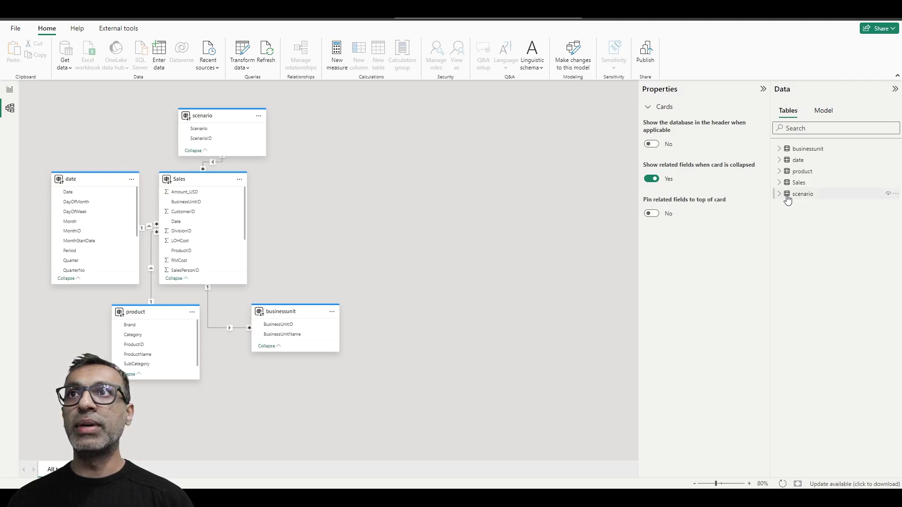
pyautogui.click(803, 172)
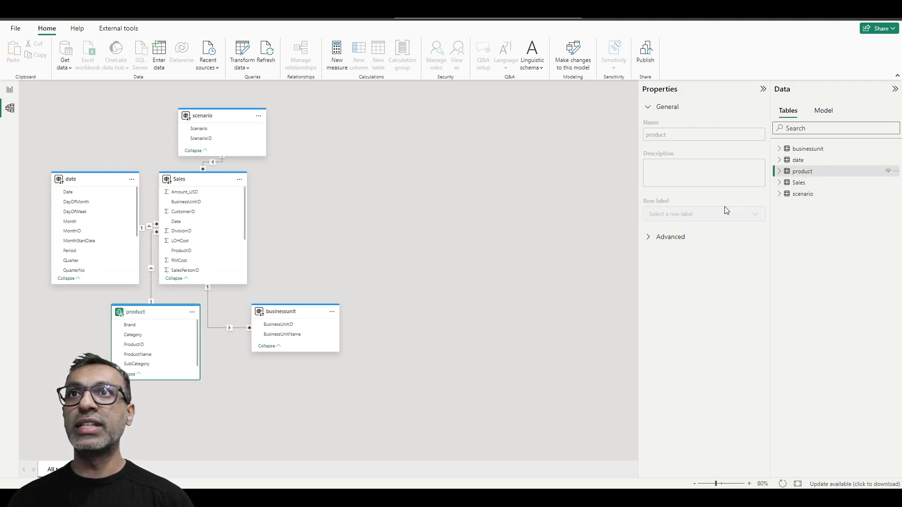
pyautogui.click(653, 238)
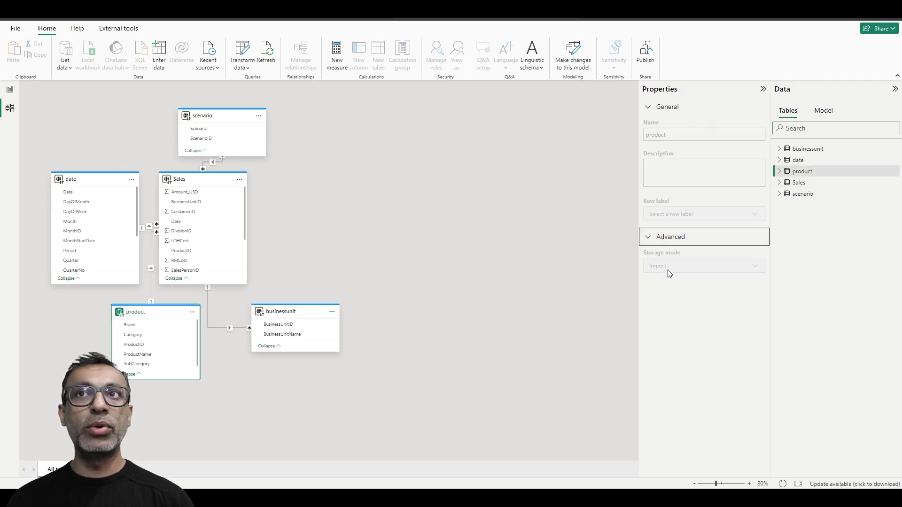
pyautogui.moveTo(212, 182)
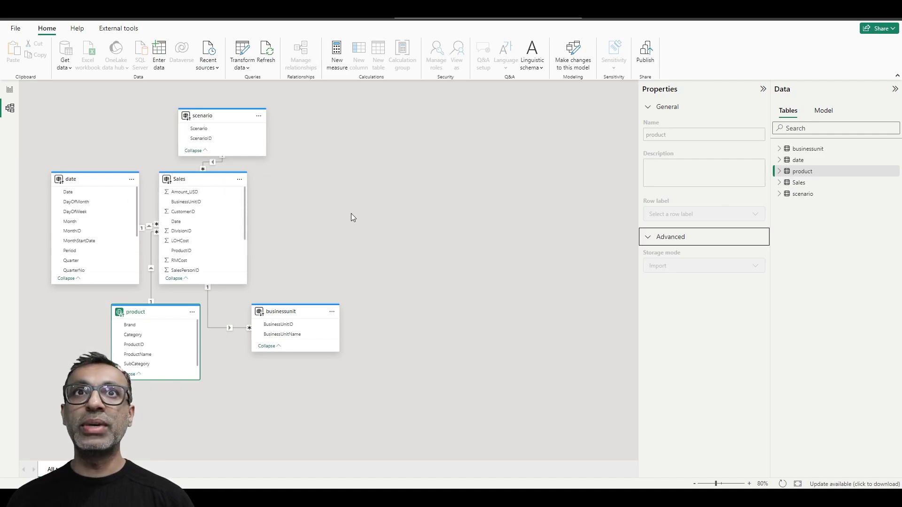
pyautogui.click(10, 94)
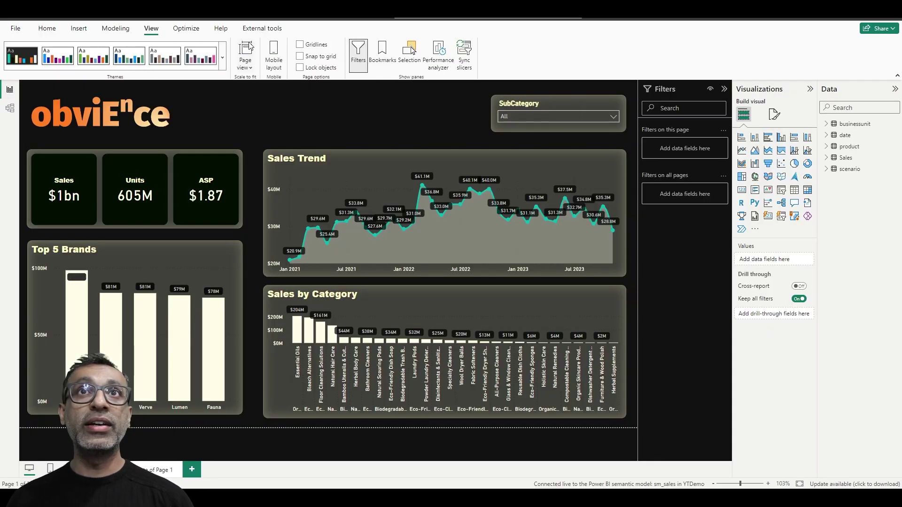
# - Record Performance analyzer timings and expand the Card, Sales by Category and Top 5 Brands entries
pyautogui.click(438, 53)
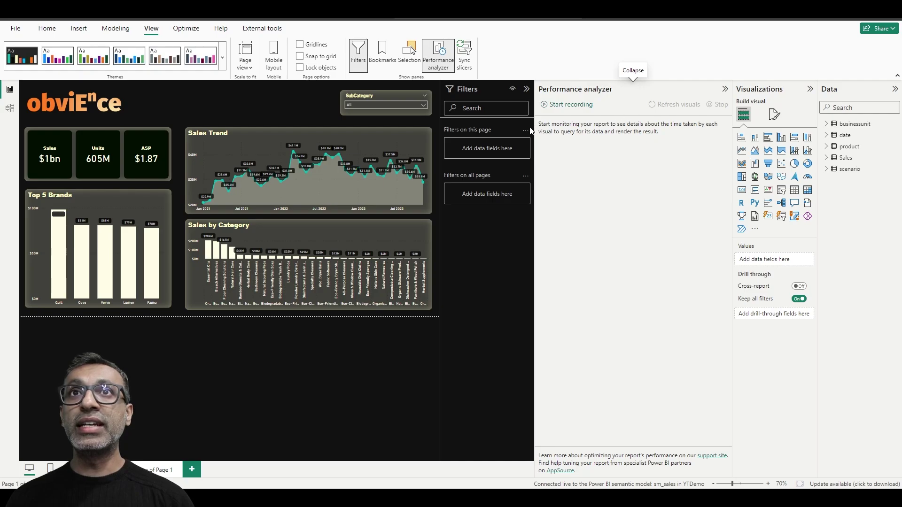
pyautogui.click(566, 105)
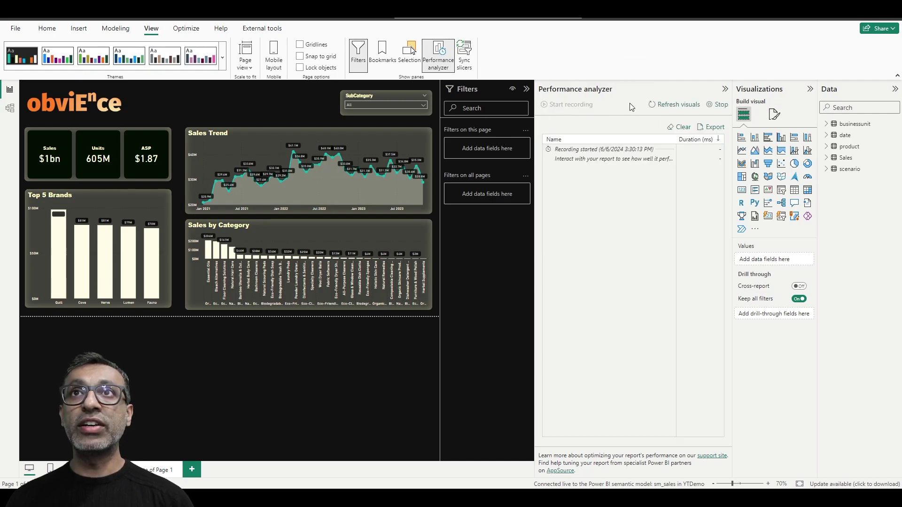
pyautogui.click(687, 106)
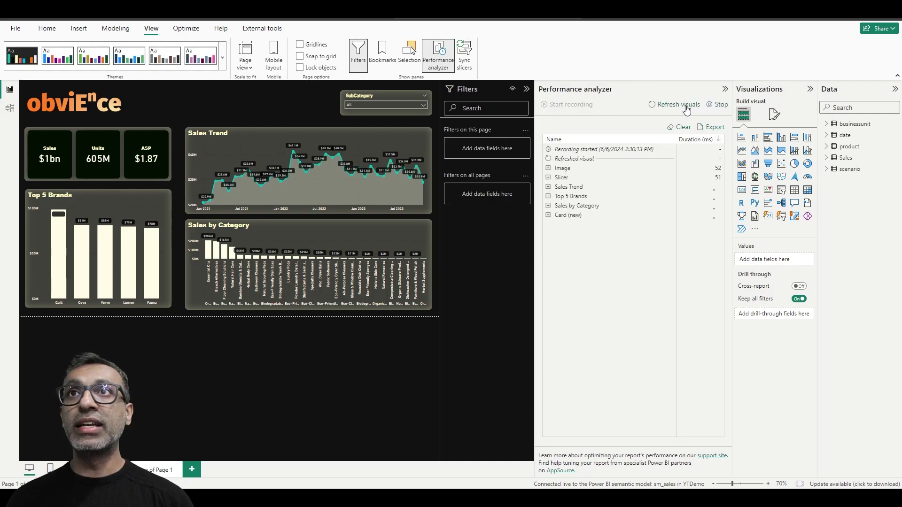
pyautogui.click(549, 215)
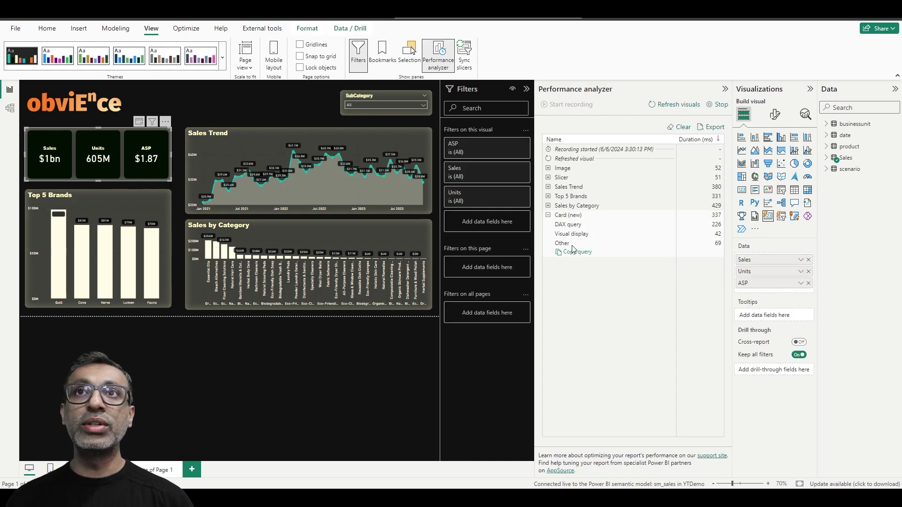
pyautogui.click(548, 205)
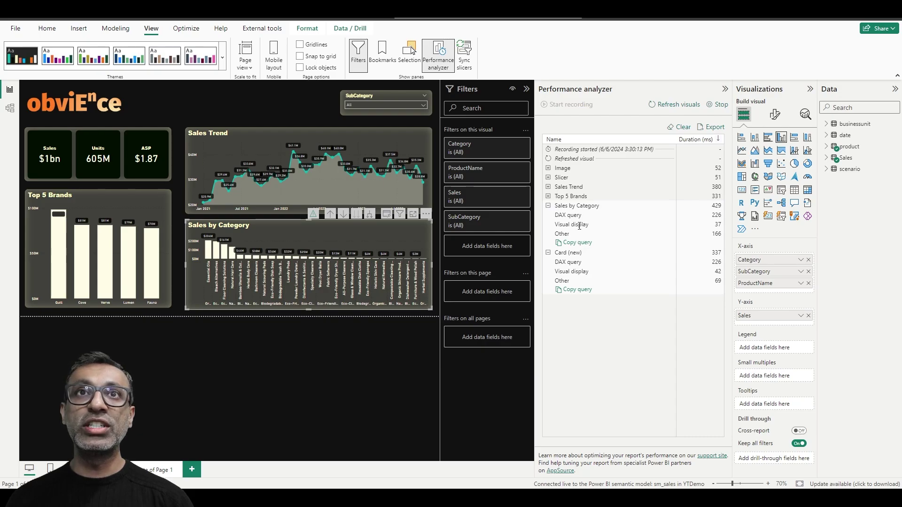
pyautogui.click(548, 196)
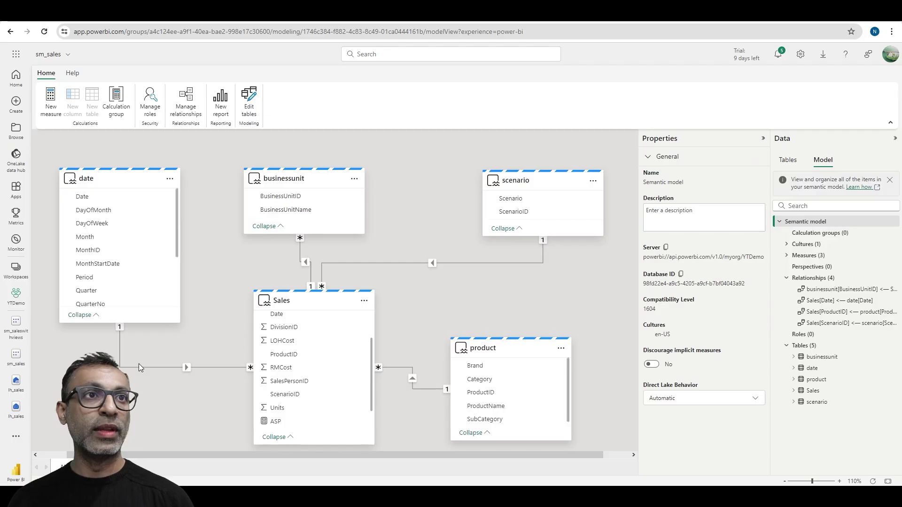
# - Include views in Edit tables, tick vwproduct and confirm adding it to sm_sales
pyautogui.click(253, 107)
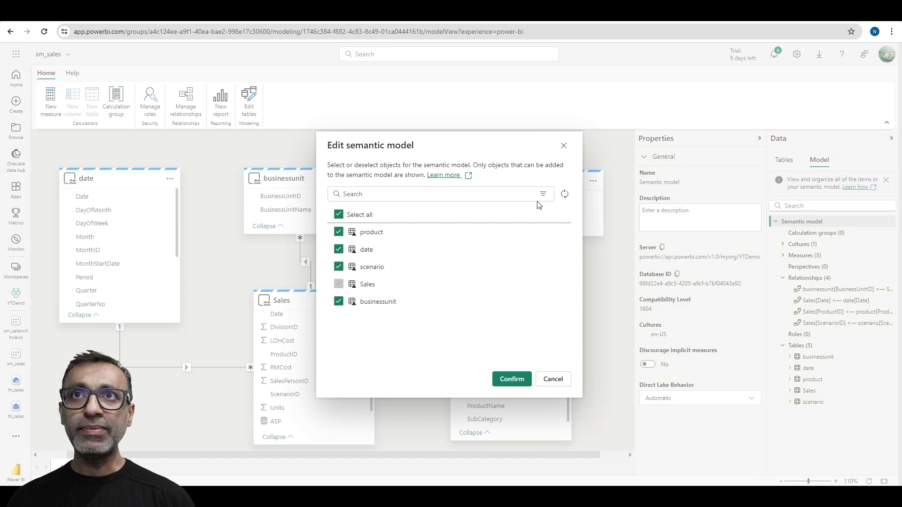
pyautogui.click(543, 195)
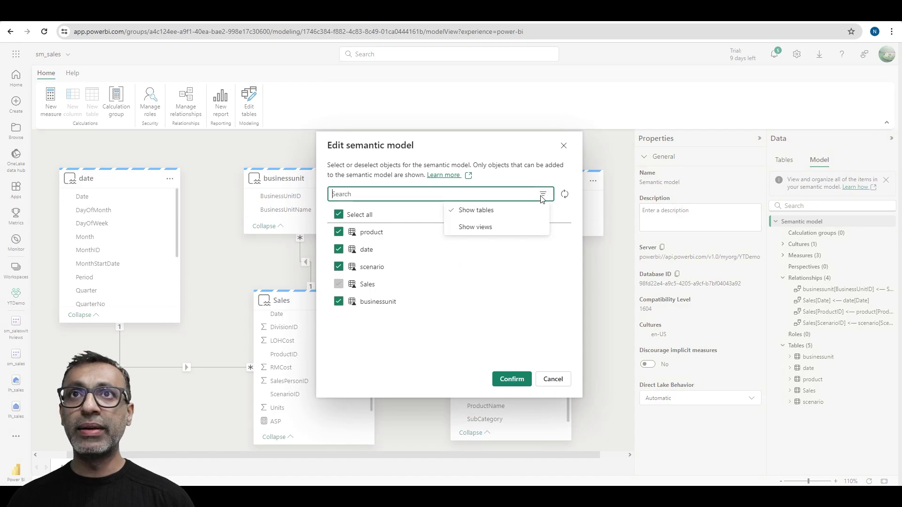
pyautogui.click(500, 230)
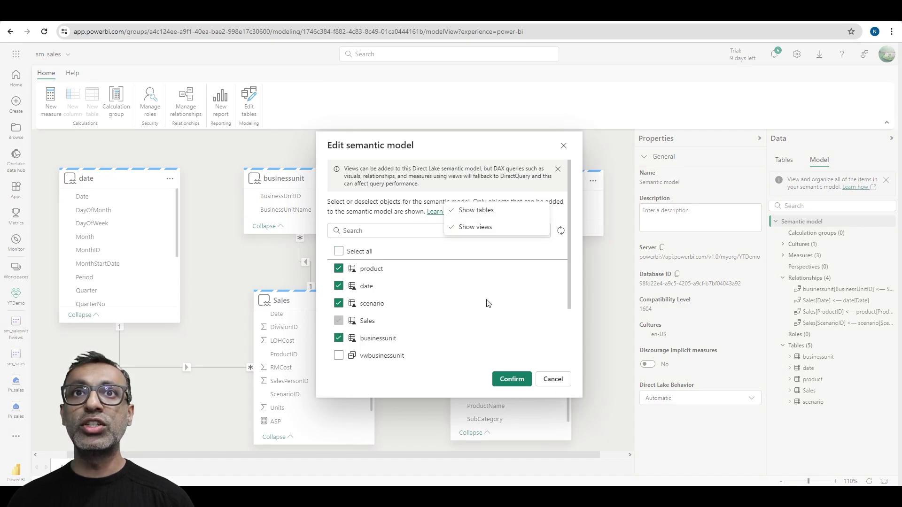
pyautogui.click(569, 297)
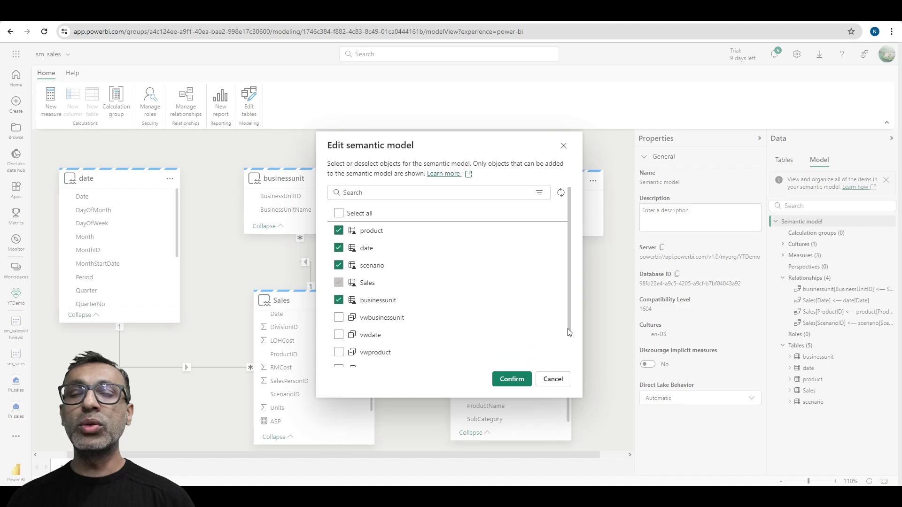
pyautogui.scroll(-2, 569, 332)
pyautogui.click(339, 324)
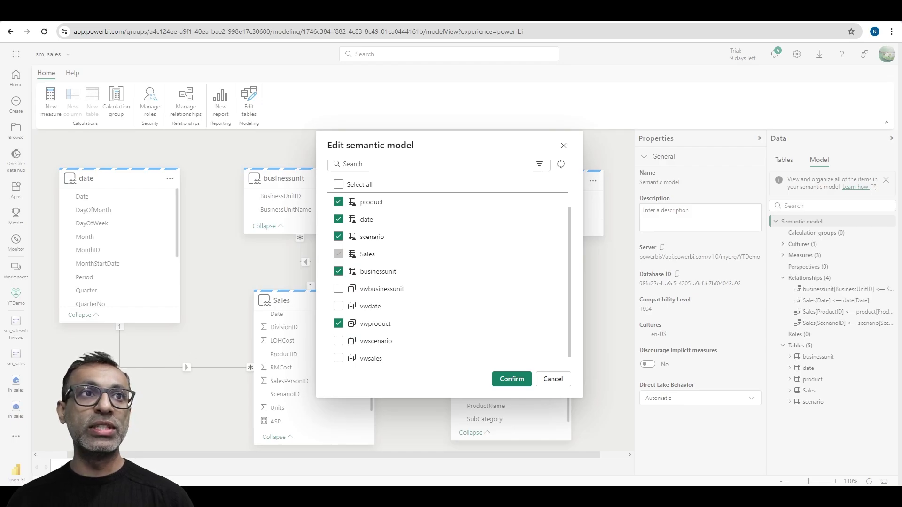
pyautogui.click(512, 379)
pyautogui.click(209, 313)
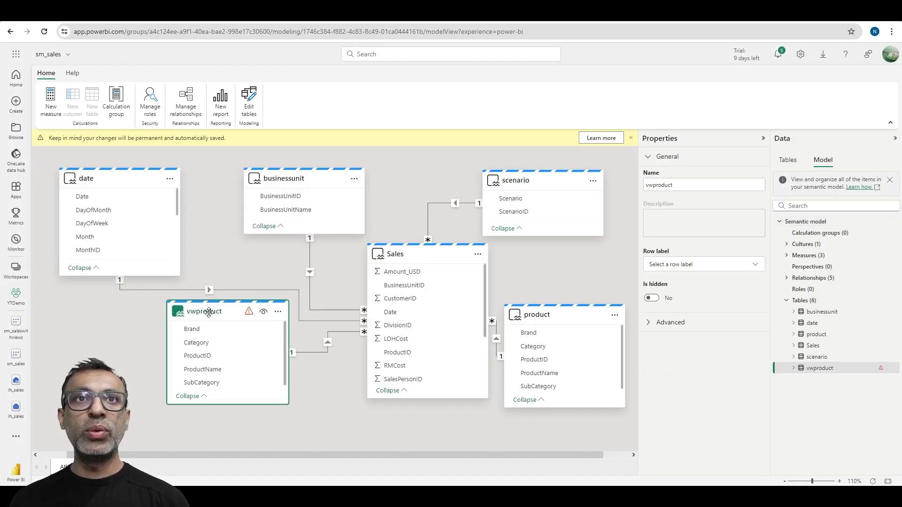
# - Show vwproduct's Direct Lake storage mode under Advanced, then return to Power BI Desktop
pyautogui.click(652, 325)
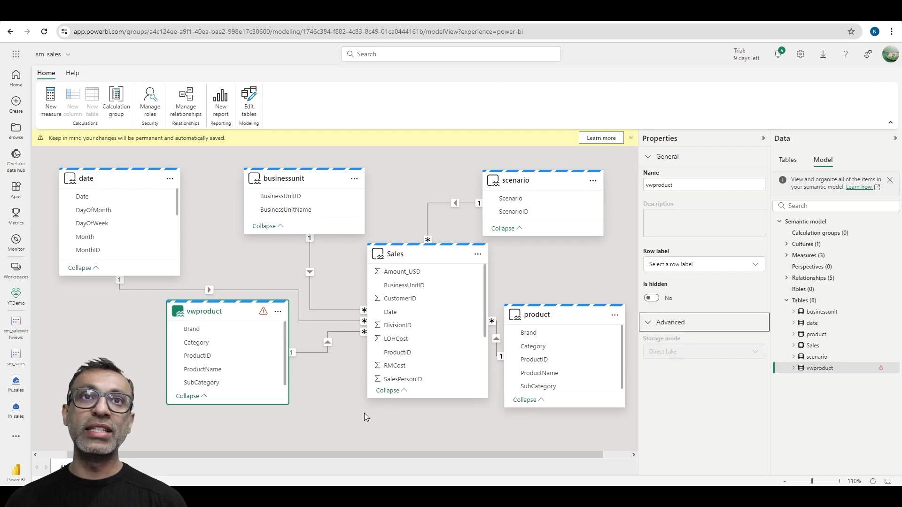
pyautogui.hotkey('alt', 'Tab')
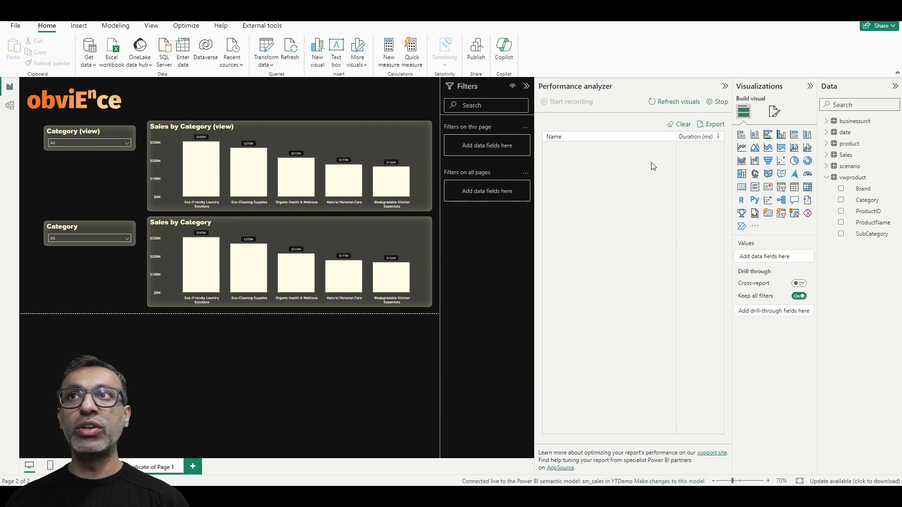
# - Refresh visuals and expand the Sales by Category and Sales by Category (view) timing entries
pyautogui.moveTo(858, 182); pyautogui.dragTo(116, 222)
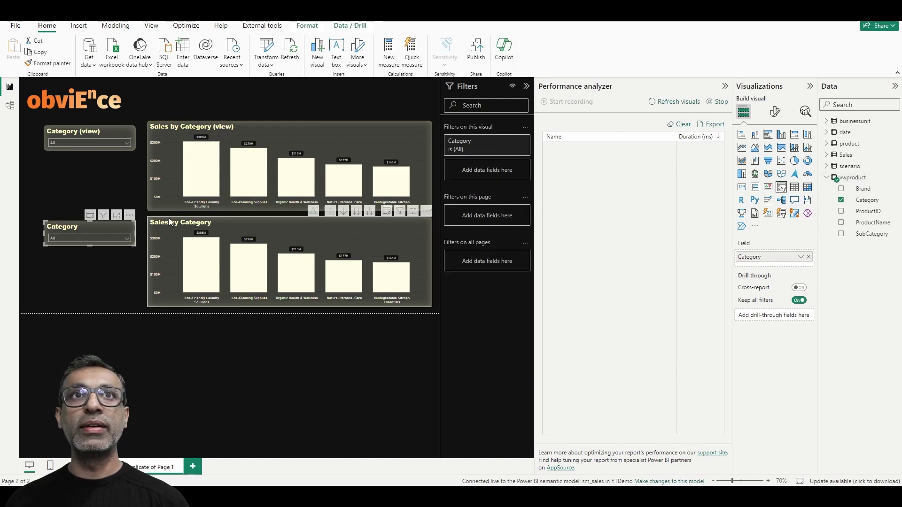
pyautogui.click(94, 283)
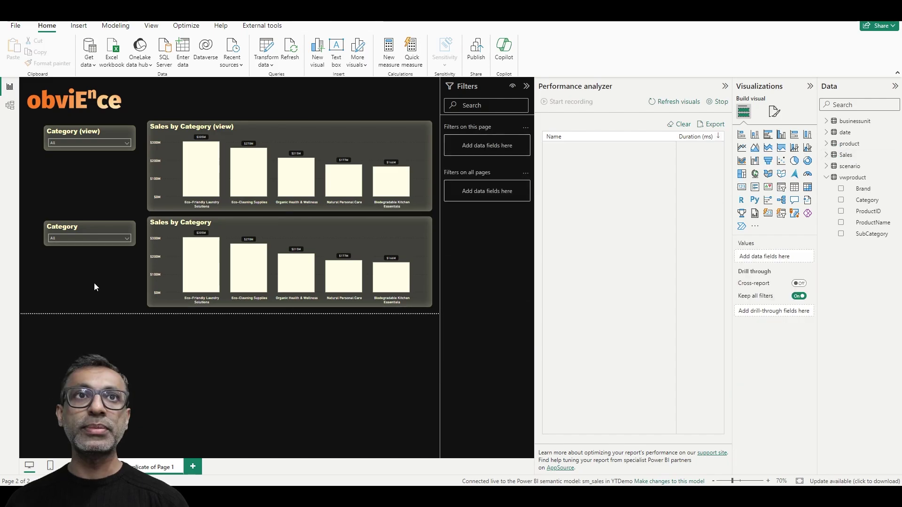
pyautogui.click(676, 105)
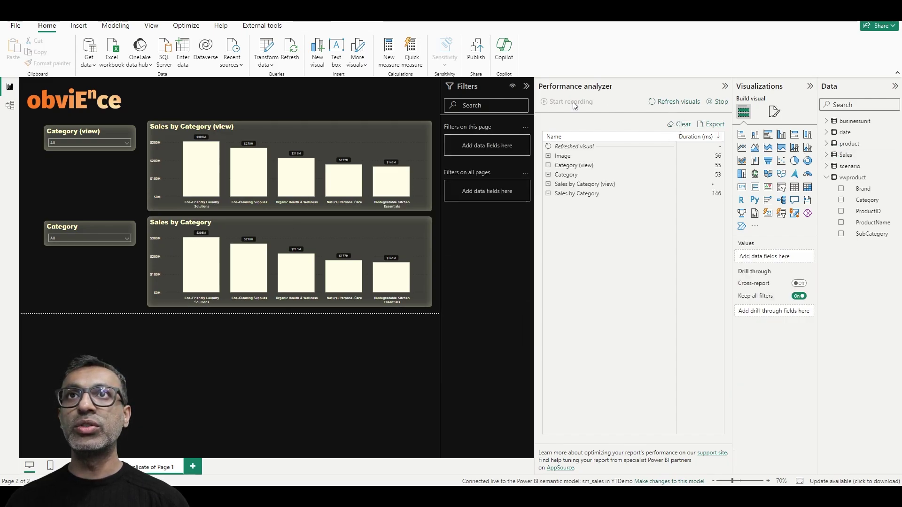
pyautogui.click(548, 194)
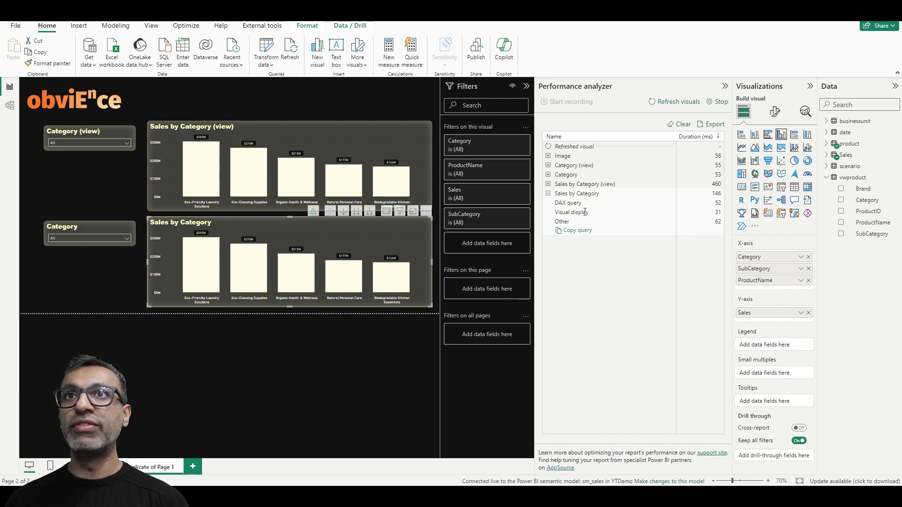
pyautogui.click(552, 185)
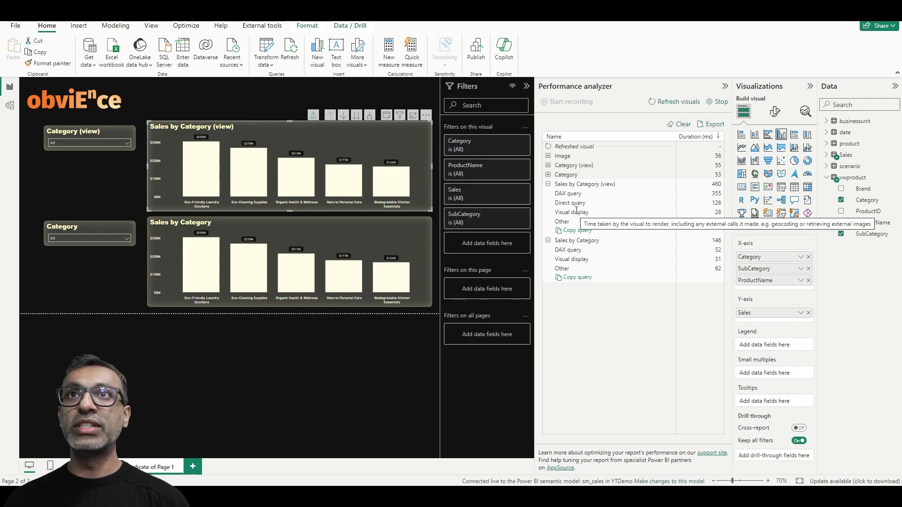
# - Expand both Category slicer timings, then open the Category (view) slicer and expand its new entry
pyautogui.click(548, 175)
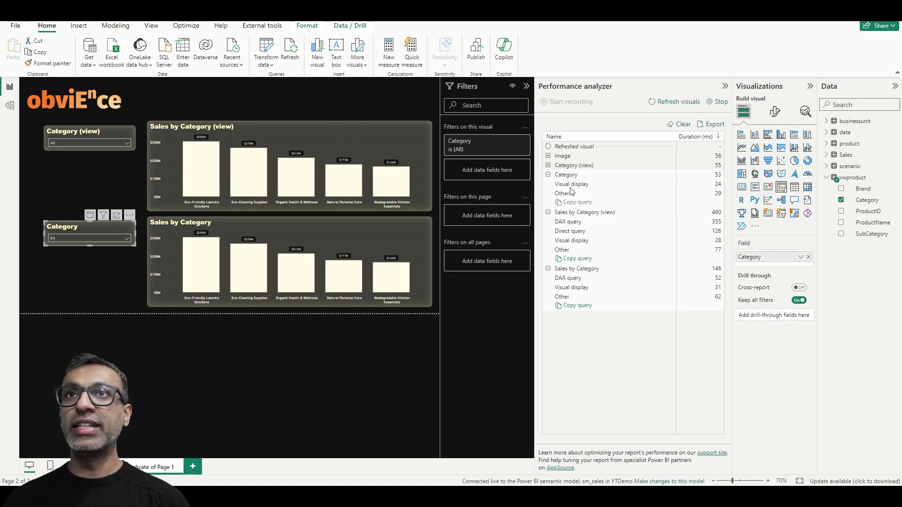
pyautogui.click(548, 165)
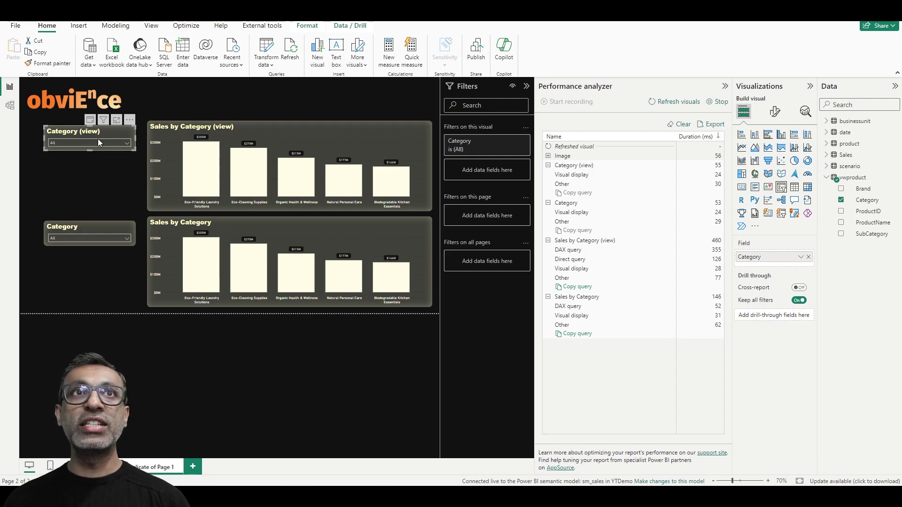
pyautogui.click(124, 142)
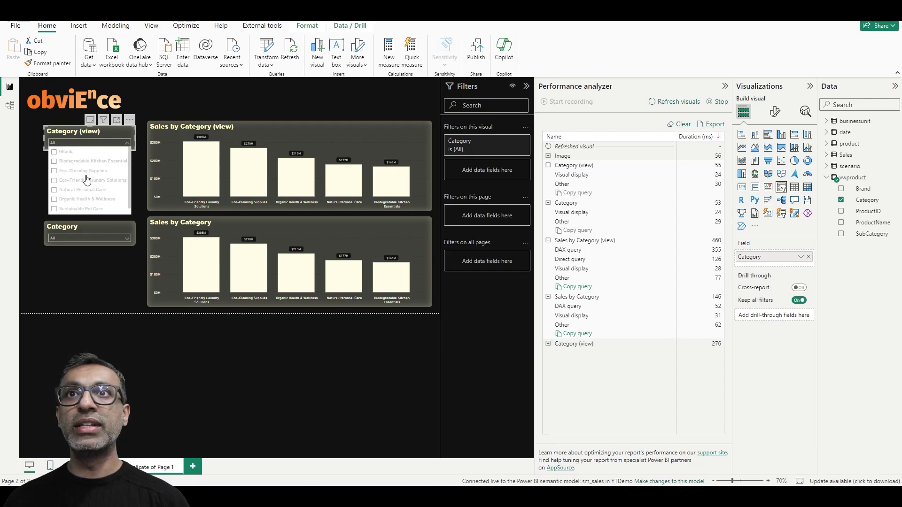
pyautogui.click(548, 344)
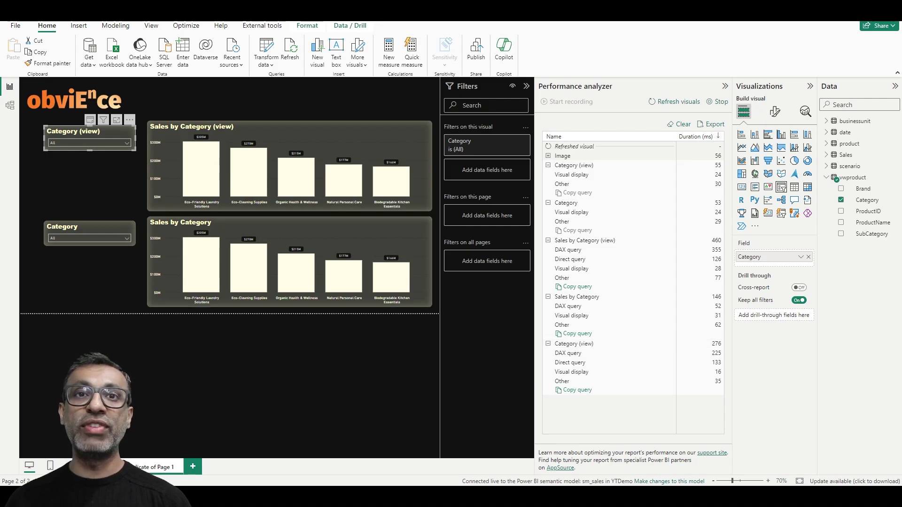
# - Review the Profiler trace's selected events and start running the trace
pyautogui.hotkey('alt', 'Tab')
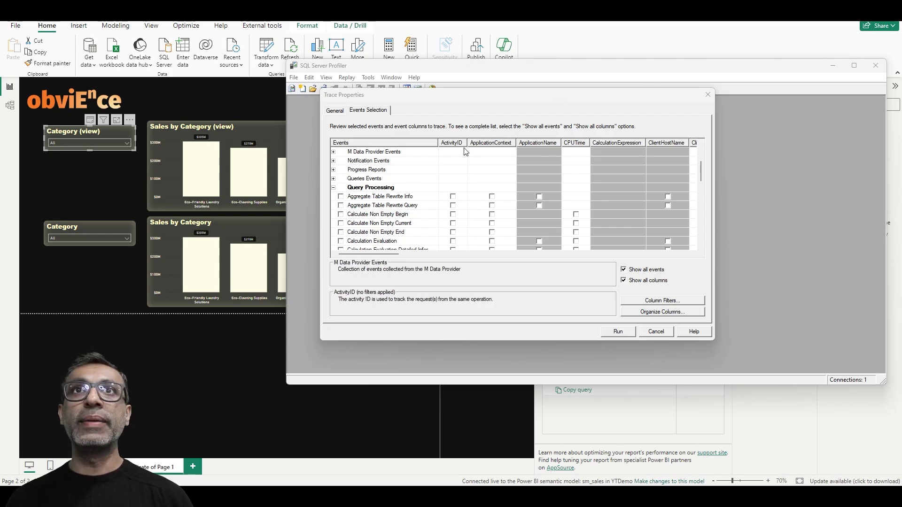
pyautogui.scroll(-4, 362, 196)
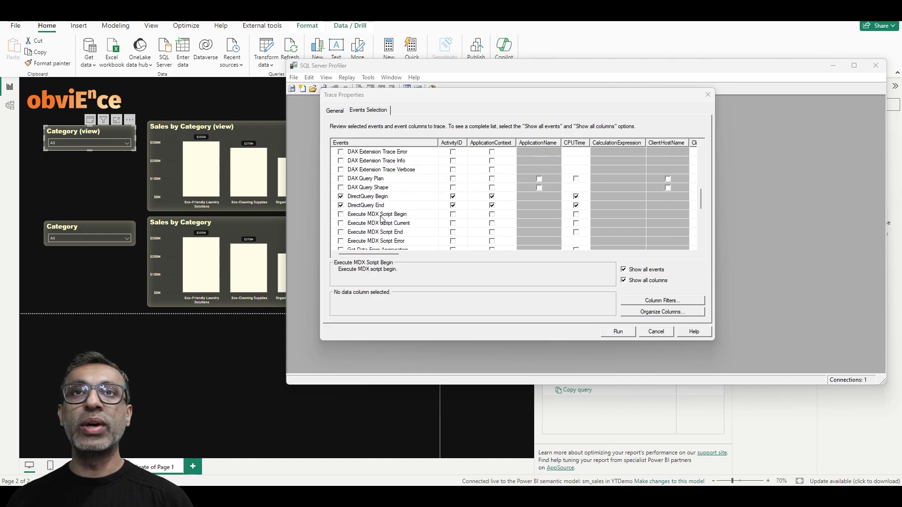
pyautogui.scroll(-7, 376, 211)
pyautogui.scroll(-1, 383, 218)
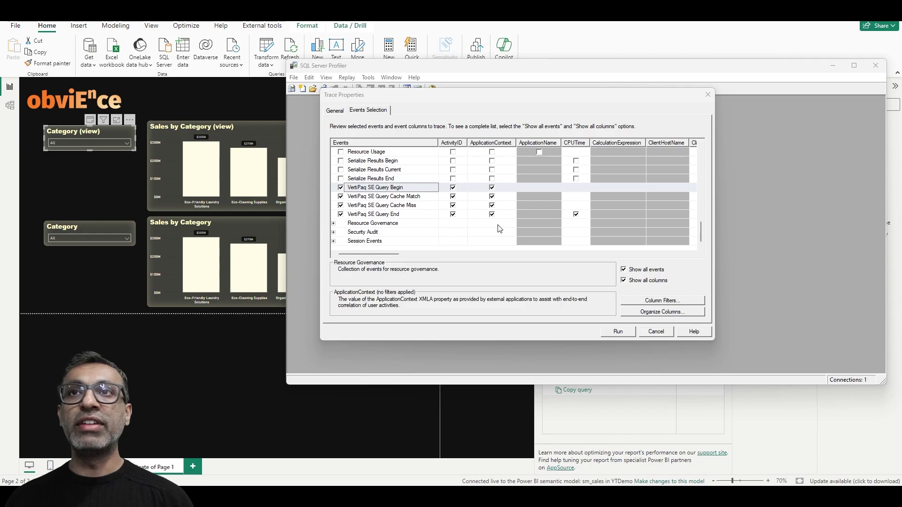
pyautogui.press('Return')
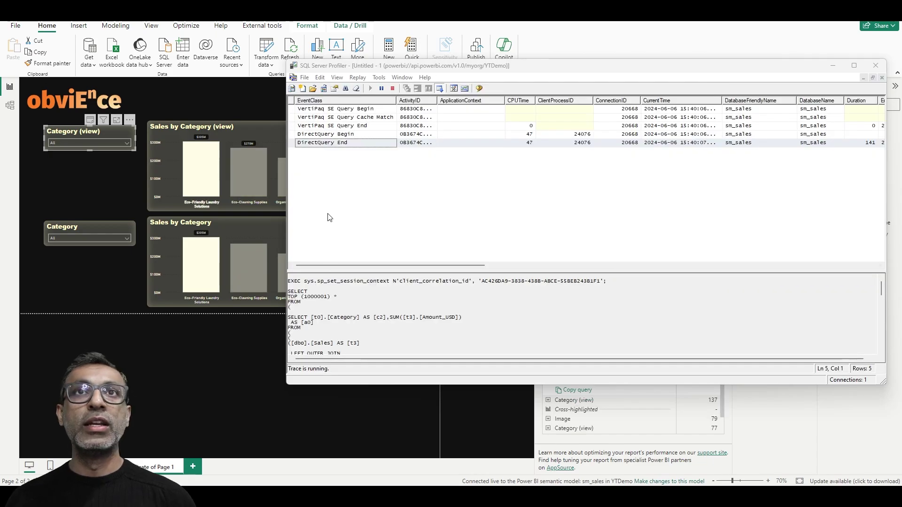
# - Cross-highlight Eco-Cleaning Supplies, inspect a DirectQuery Begin query, widen ActivityID, and open the Category slicer
pyautogui.click(244, 164)
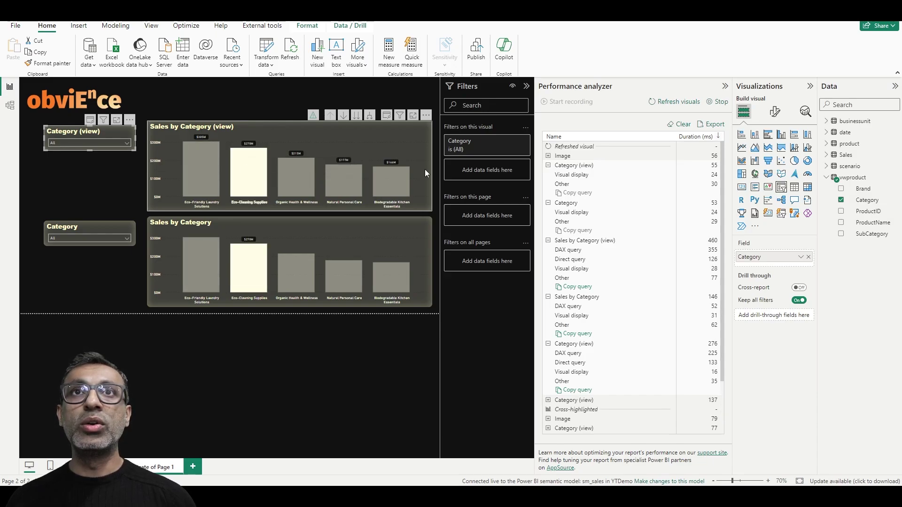
pyautogui.hotkey('alt', 'Tab')
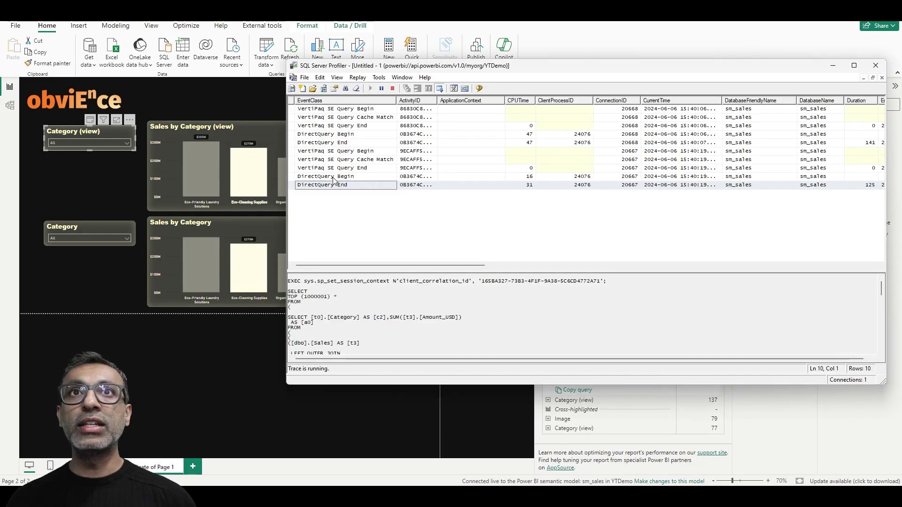
pyautogui.click(336, 178)
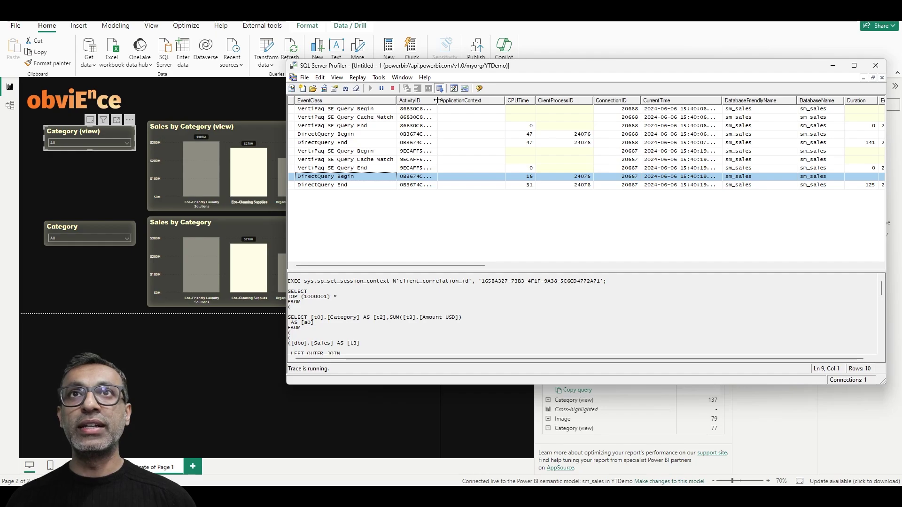
pyautogui.moveTo(437, 100); pyautogui.dragTo(466, 99)
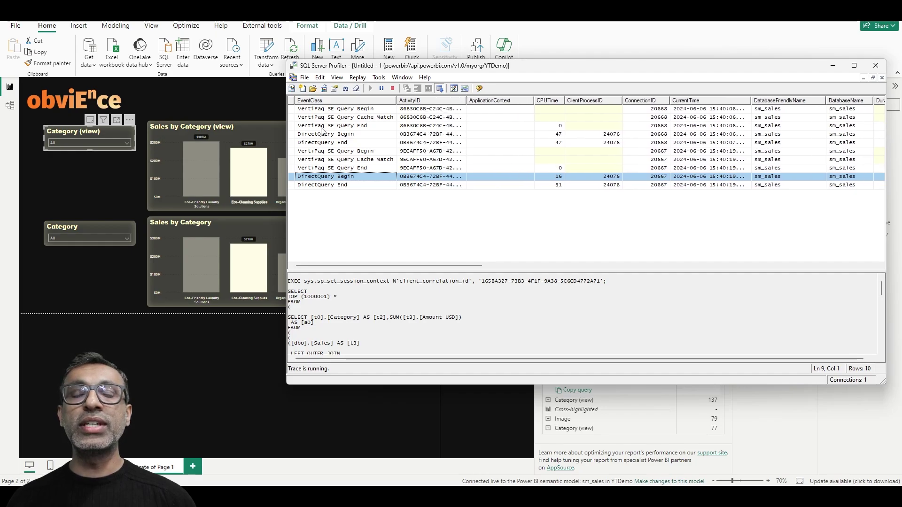
pyautogui.click(90, 238)
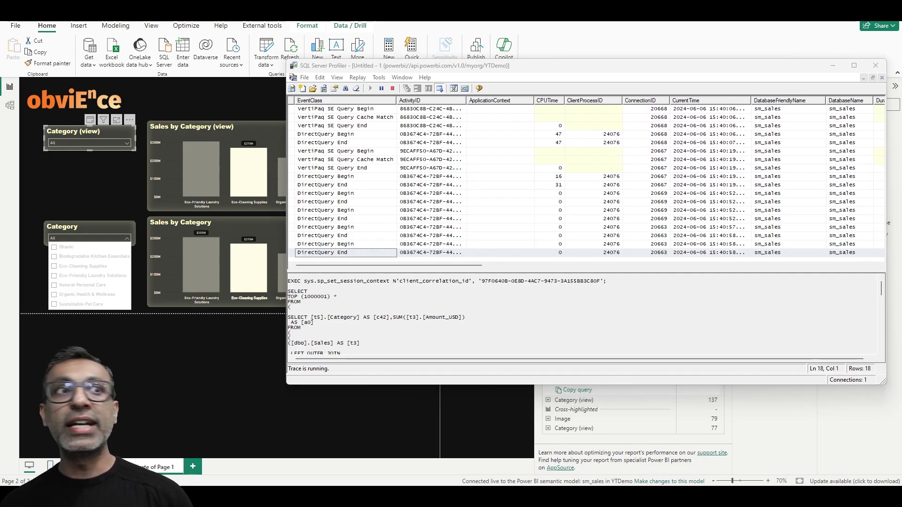